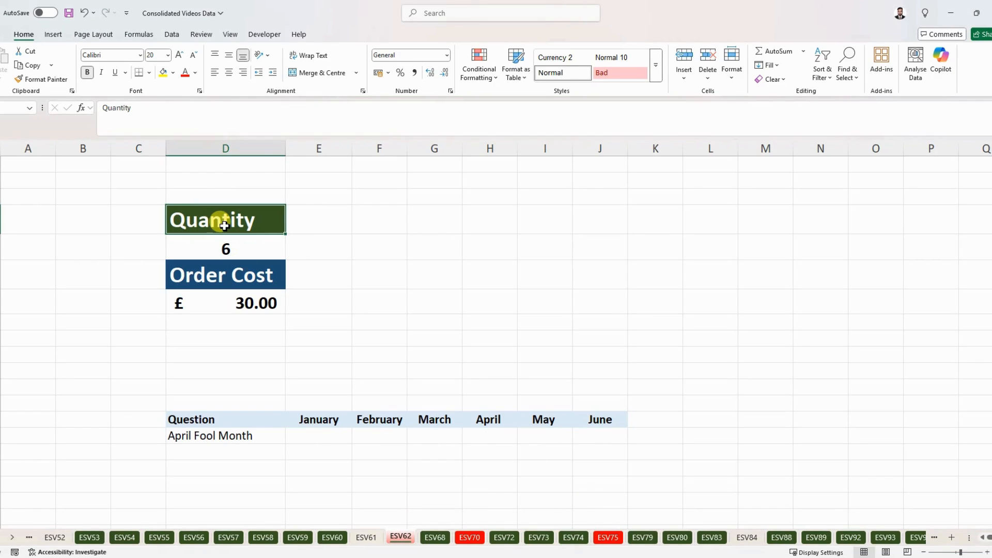
Inspect the Quantity and Order Cost cells and the Order Cost formula
{"action": "left_click", "coordinate": [221, 275]}
{"action": "left_click", "coordinate": [228, 248]}
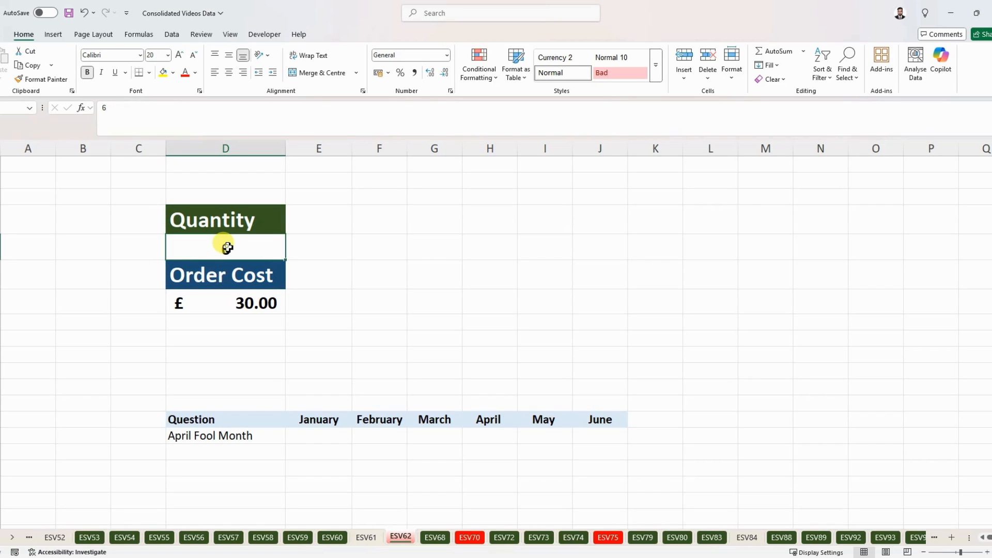
{"action": "left_click", "coordinate": [223, 305]}
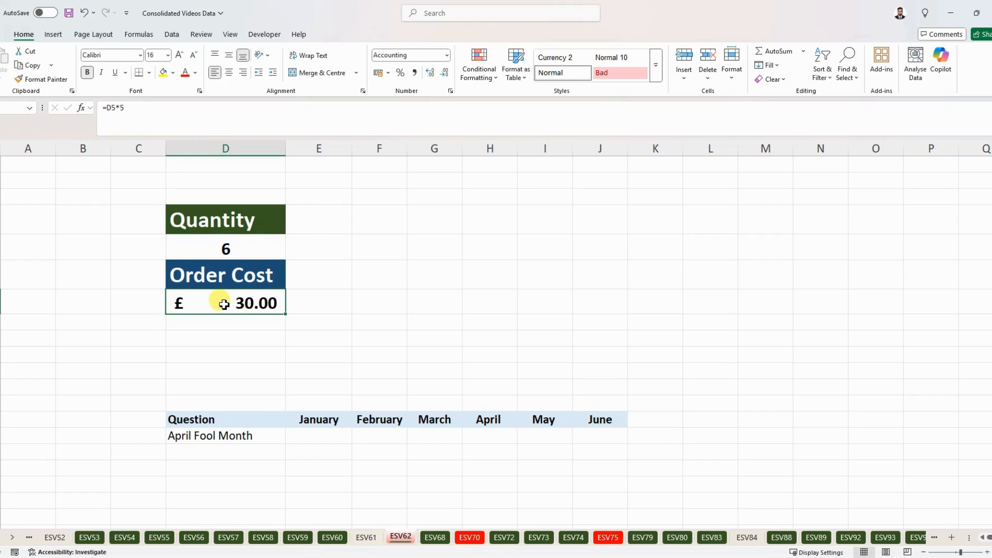
{"action": "double_click", "coordinate": [224, 304]}
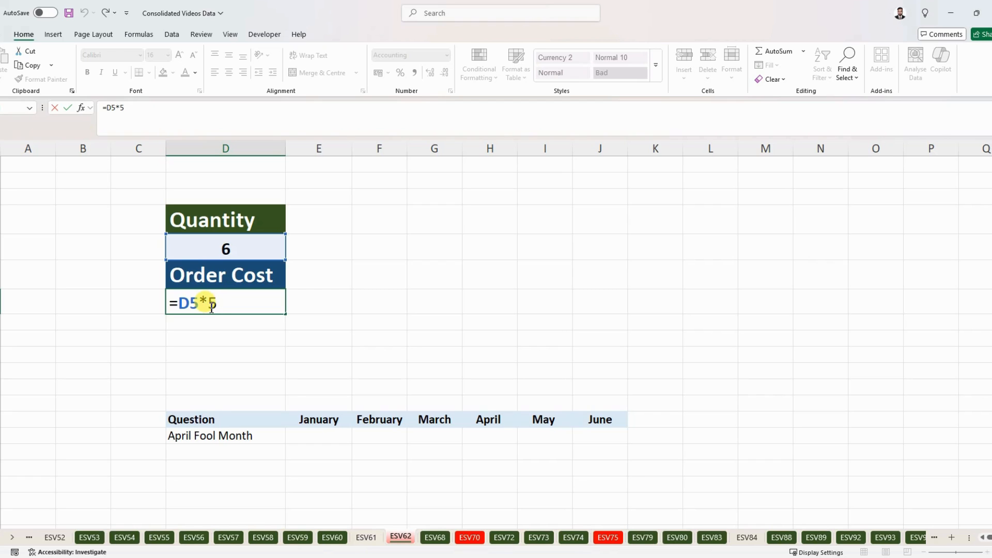
{"action": "key", "text": "Return"}
{"action": "left_click", "coordinate": [239, 249]}
{"action": "left_click", "coordinate": [323, 251]}
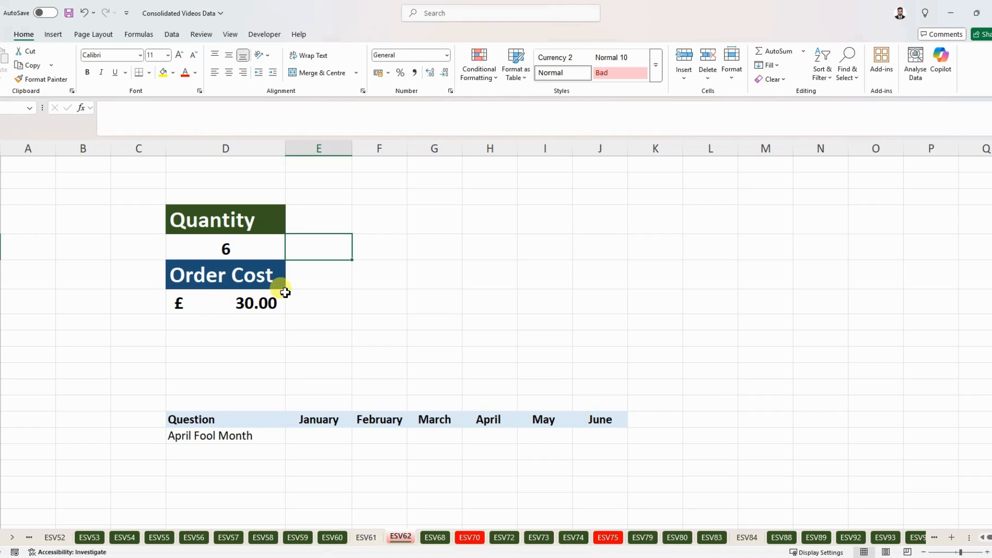
{"action": "left_click", "coordinate": [259, 222]}
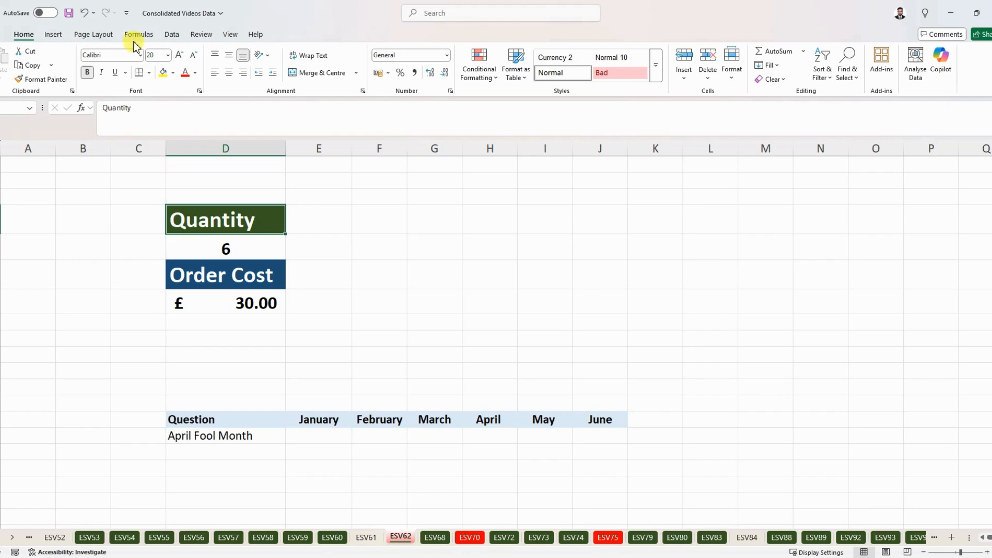
Customise the ribbon to show the Developer tab
{"action": "right_click", "coordinate": [318, 86]}
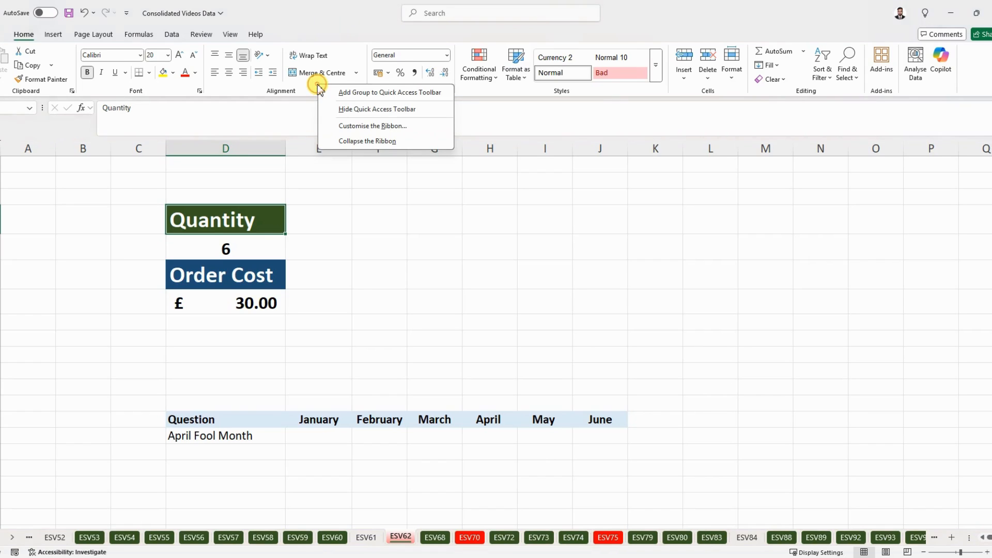
{"action": "left_click", "coordinate": [381, 126]}
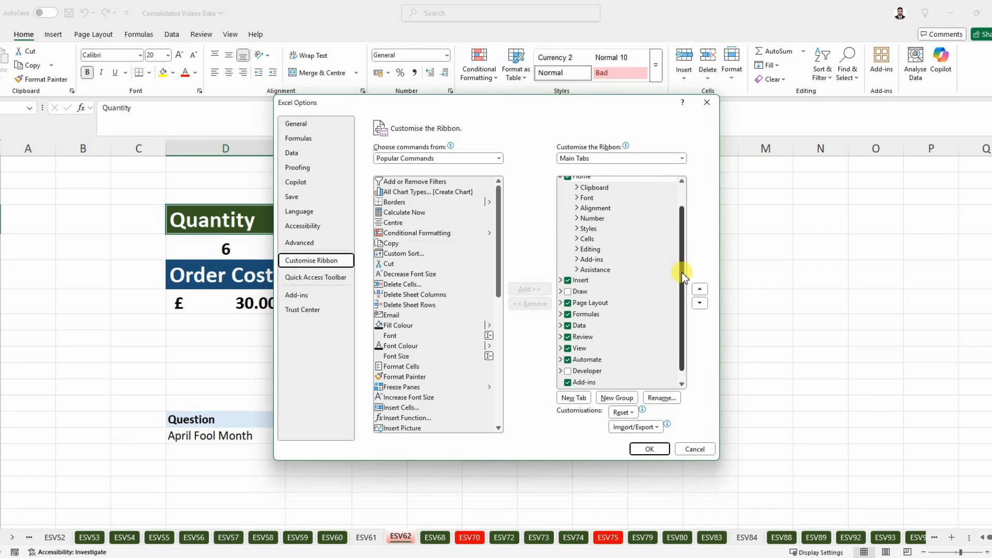
{"action": "left_click_drag", "start_coordinate": [682, 274], "coordinate": [682, 283]}
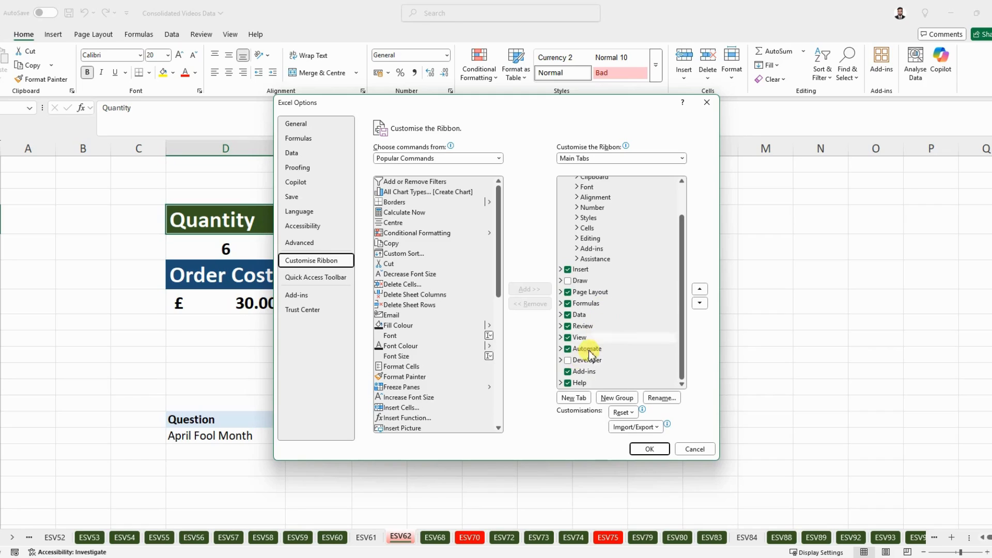
{"action": "left_click", "coordinate": [568, 361]}
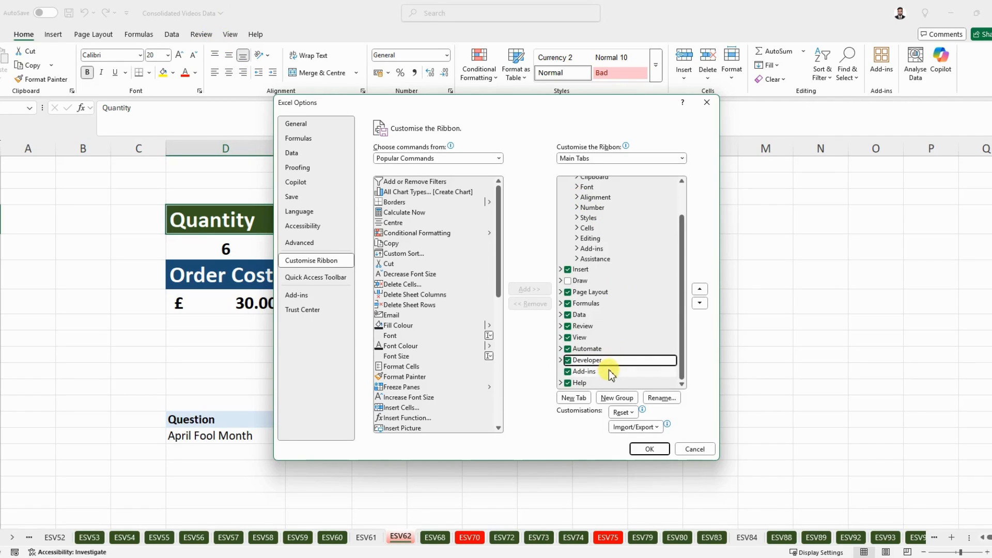
{"action": "left_click", "coordinate": [499, 159]}
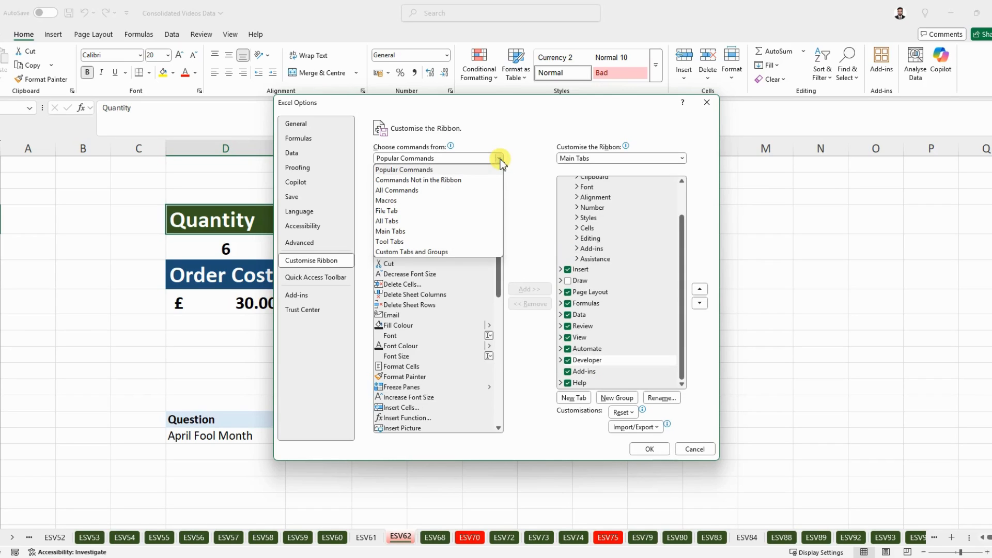
{"action": "left_click", "coordinate": [398, 191]}
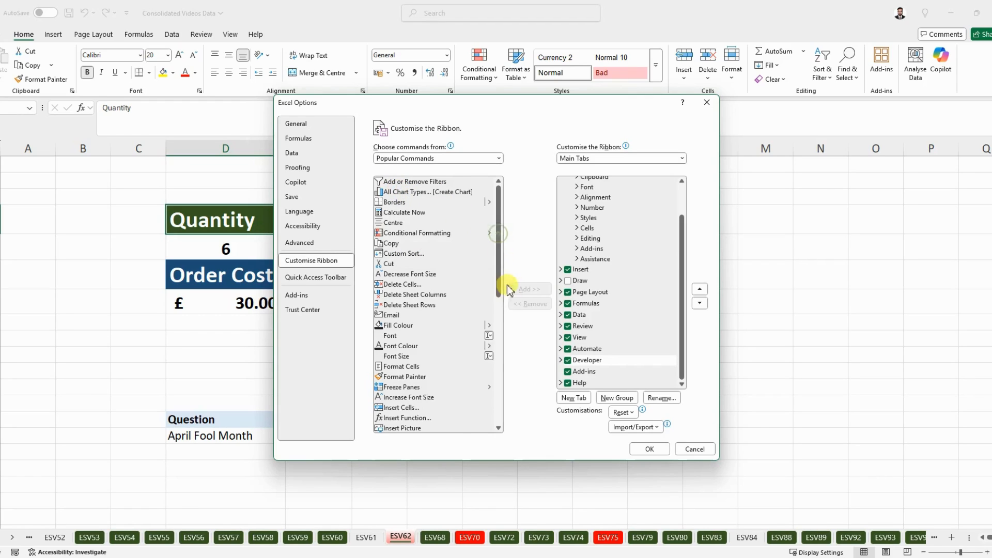
{"action": "mouse_move", "coordinate": [499, 193]}
{"action": "left_mouse_down"}
{"action": "mouse_move", "coordinate": [498, 202]}
{"action": "mouse_move", "coordinate": [501, 186]}
{"action": "left_mouse_up"}
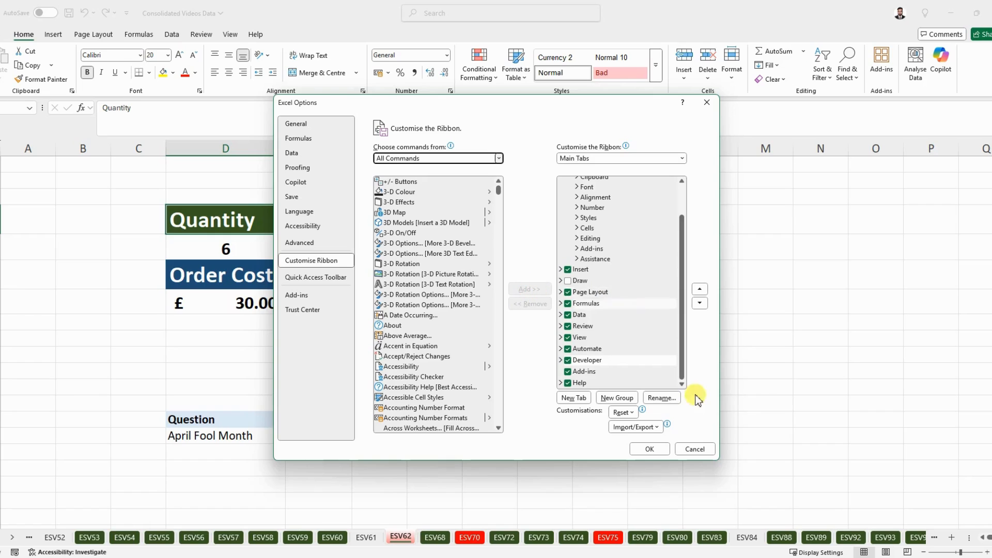
{"action": "left_click", "coordinate": [650, 449]}
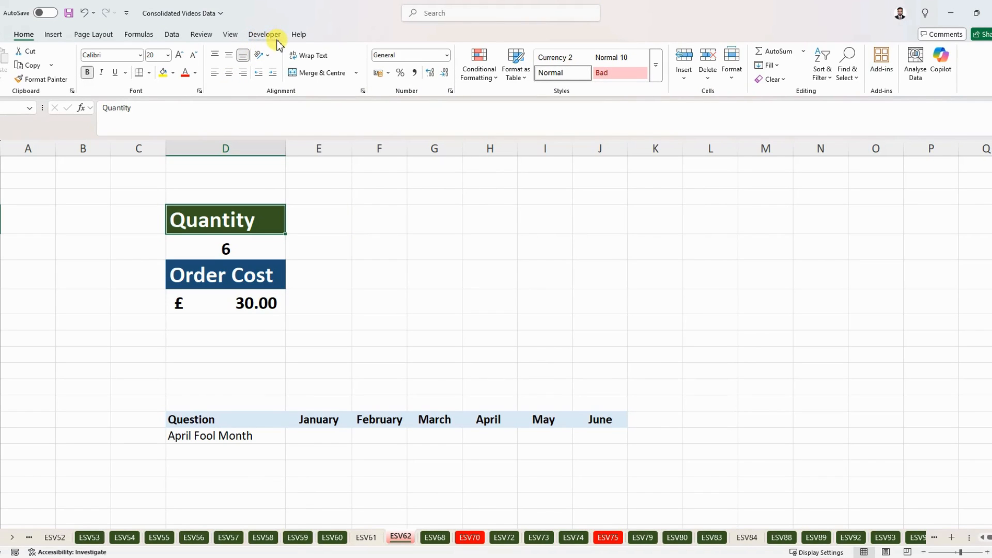
Insert a spin button form control in column E beside the Quantity value
{"action": "left_click", "coordinate": [268, 38]}
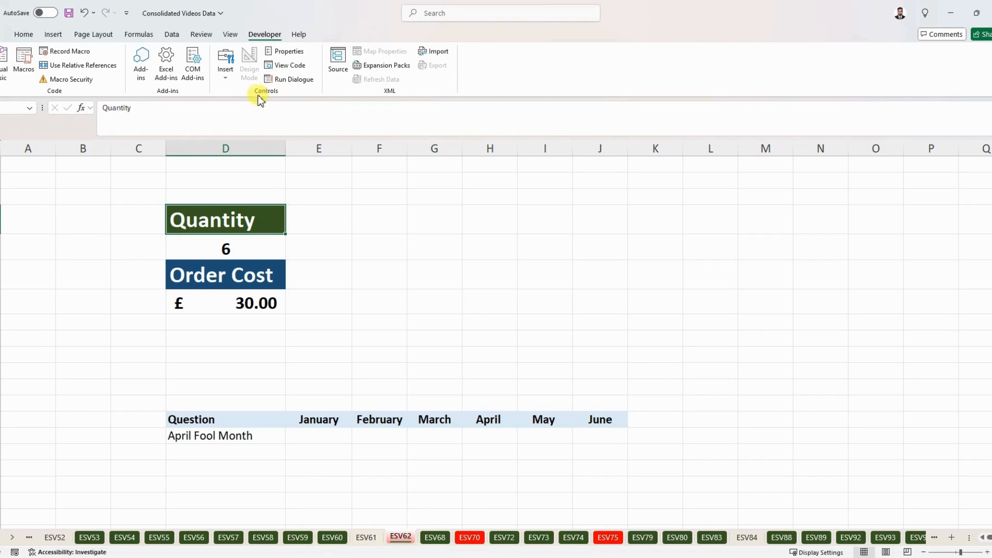
{"action": "left_click", "coordinate": [226, 78]}
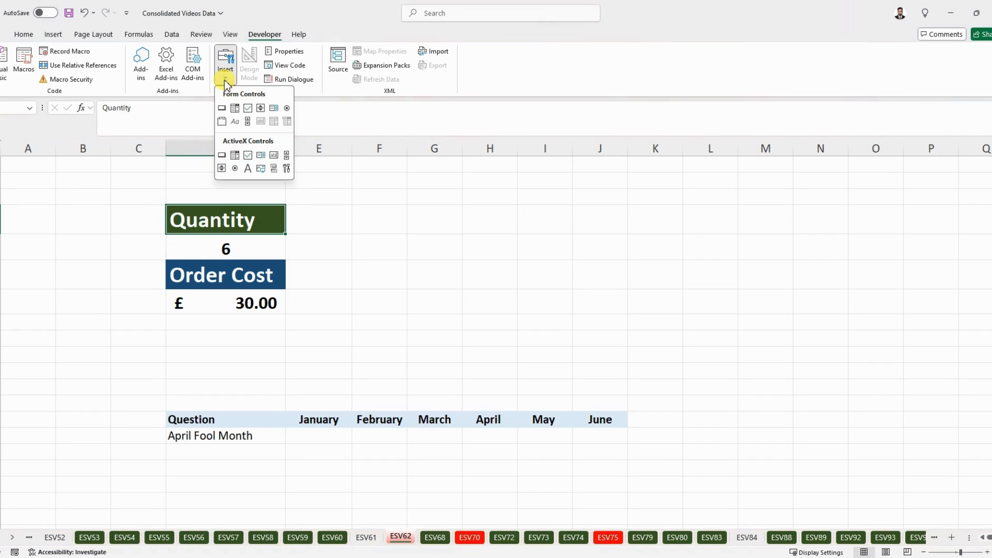
{"action": "left_click", "coordinate": [260, 109]}
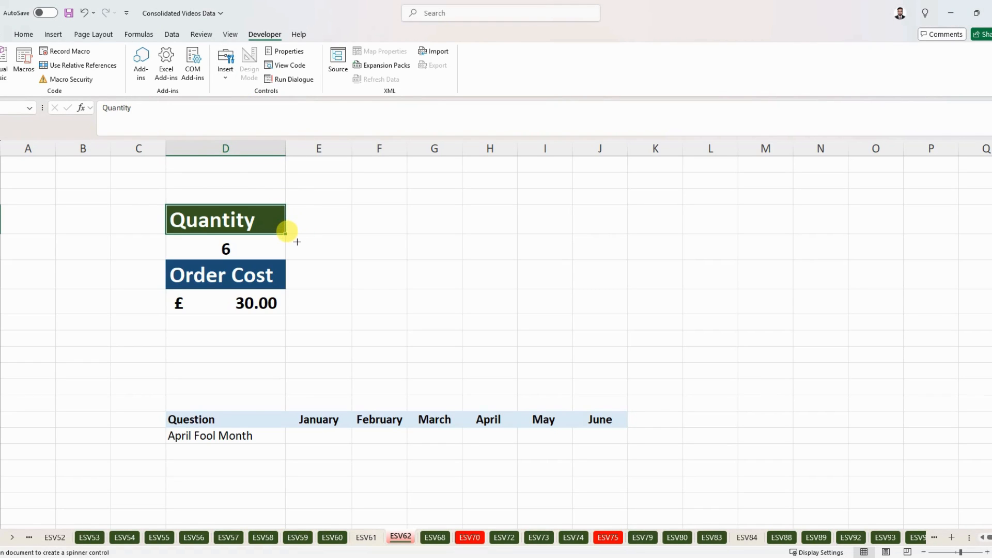
{"action": "left_click_drag", "start_coordinate": [295, 239], "coordinate": [342, 258]}
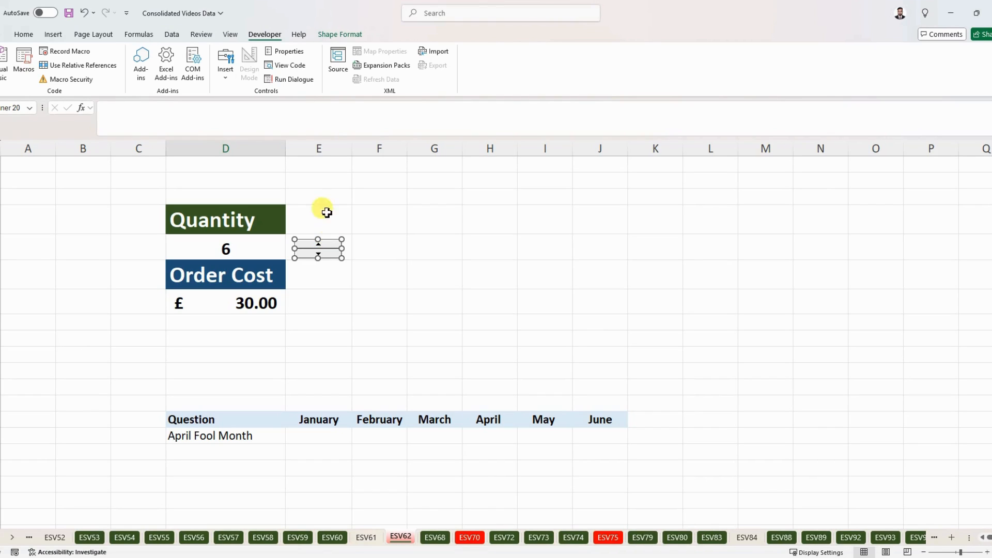
Link the spin button to cell $D$5 in its Format Control settings
{"action": "left_click", "coordinate": [289, 53]}
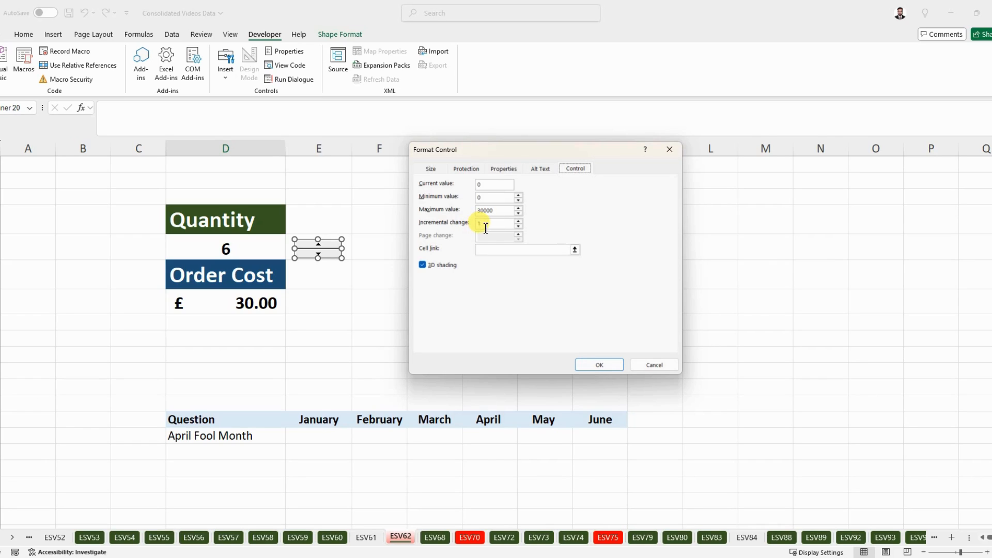
{"action": "left_click", "coordinate": [519, 222]}
{"action": "left_click", "coordinate": [576, 251]}
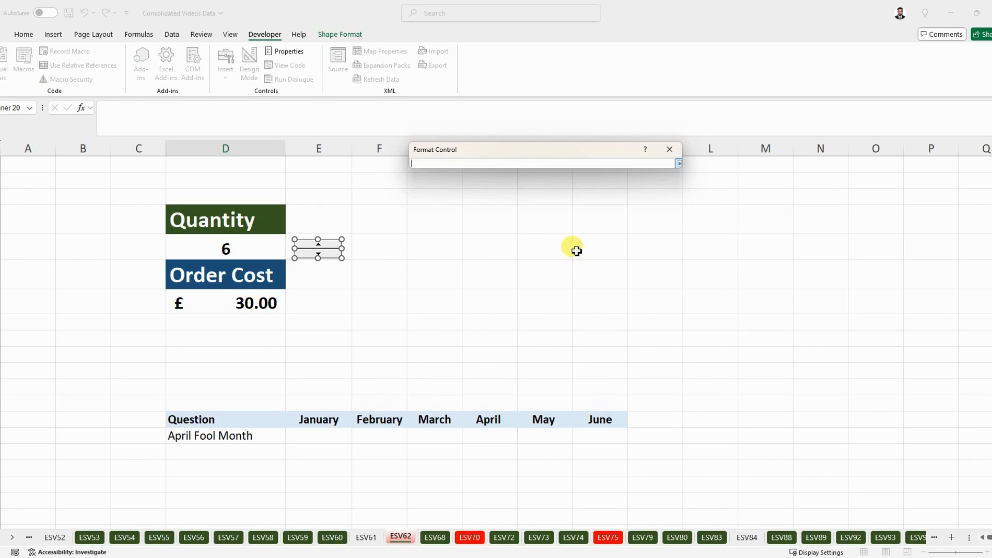
{"action": "left_click", "coordinate": [217, 249]}
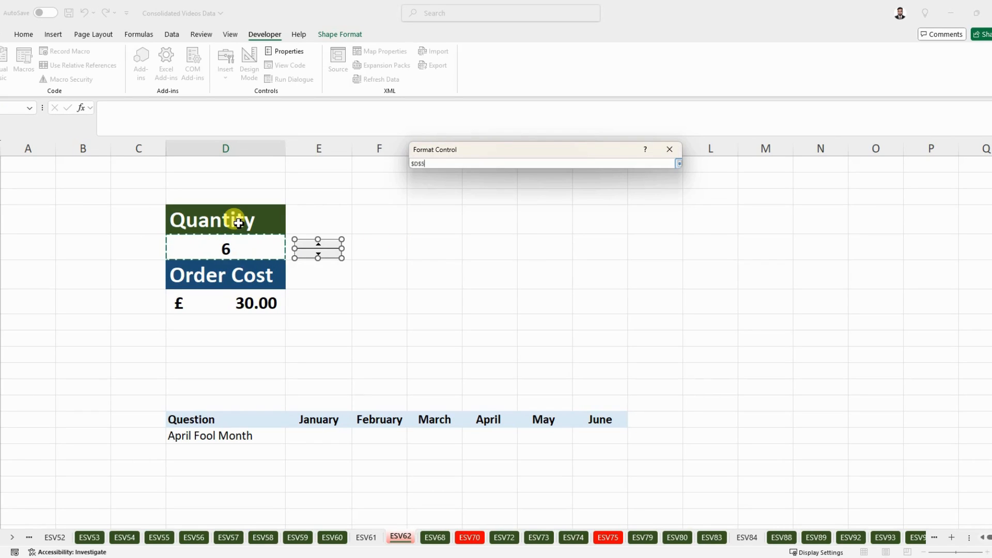
{"action": "key", "text": "Return"}
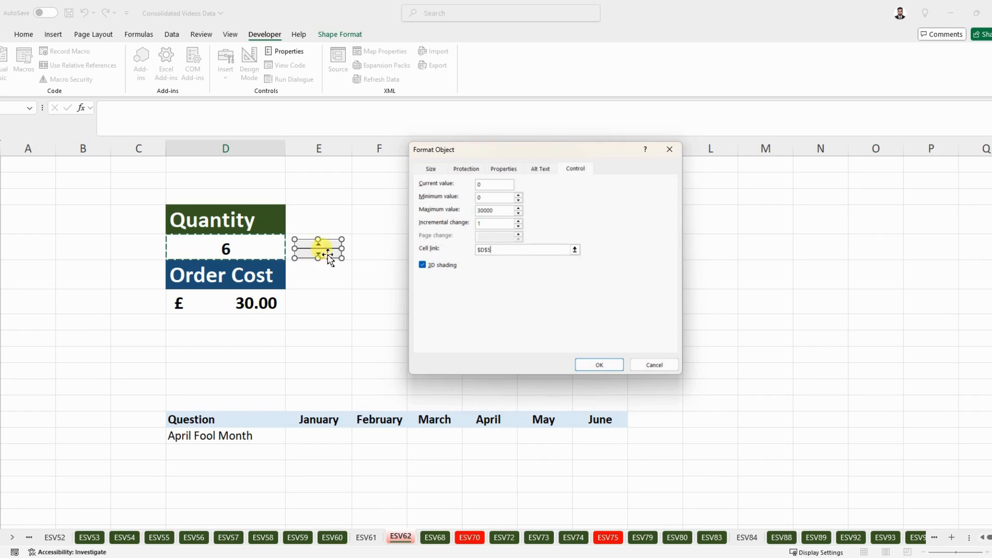
{"action": "left_click", "coordinate": [597, 363]}
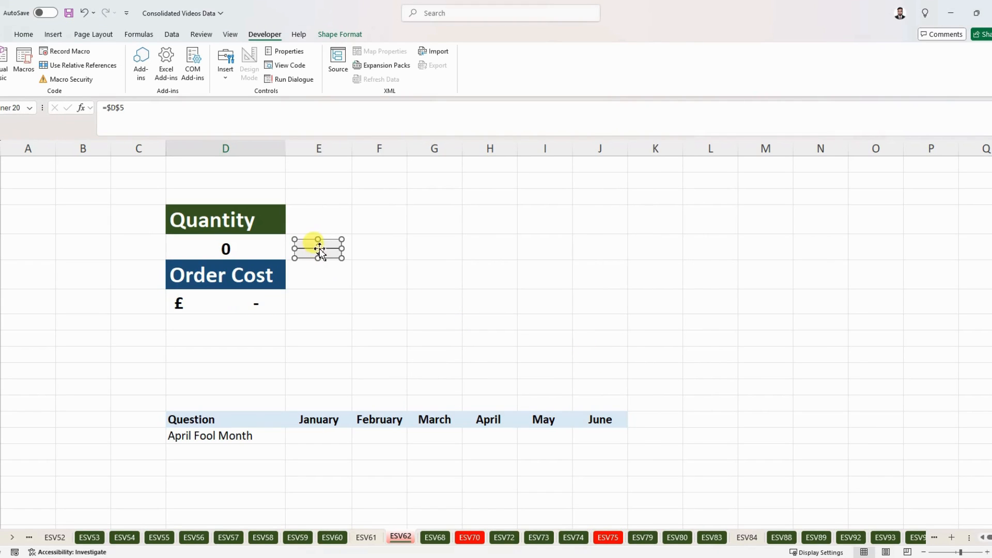
Use the spin button to raise the quantity to 3, checking the Order Cost cell
{"action": "left_click", "coordinate": [376, 268]}
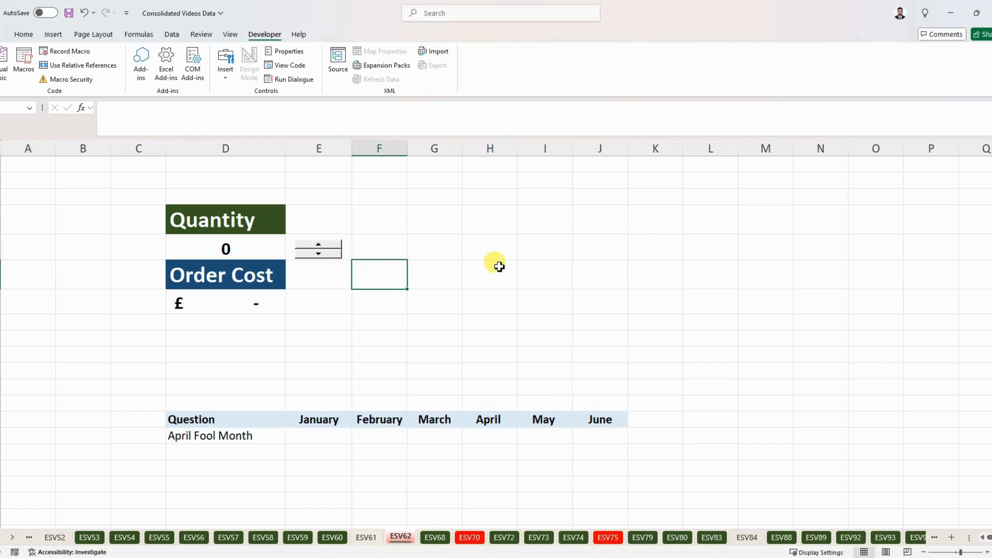
{"action": "left_click", "coordinate": [318, 245]}
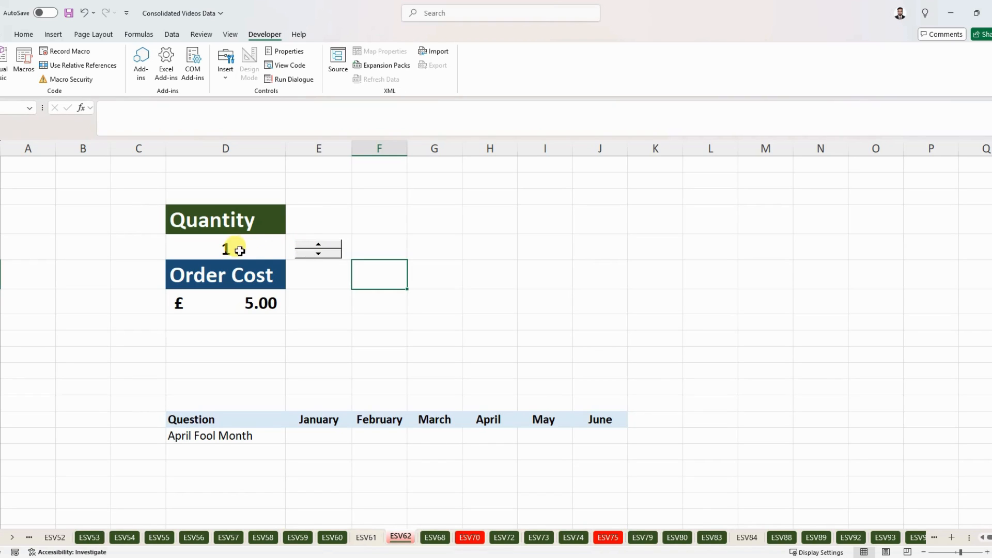
{"action": "left_click", "coordinate": [238, 303]}
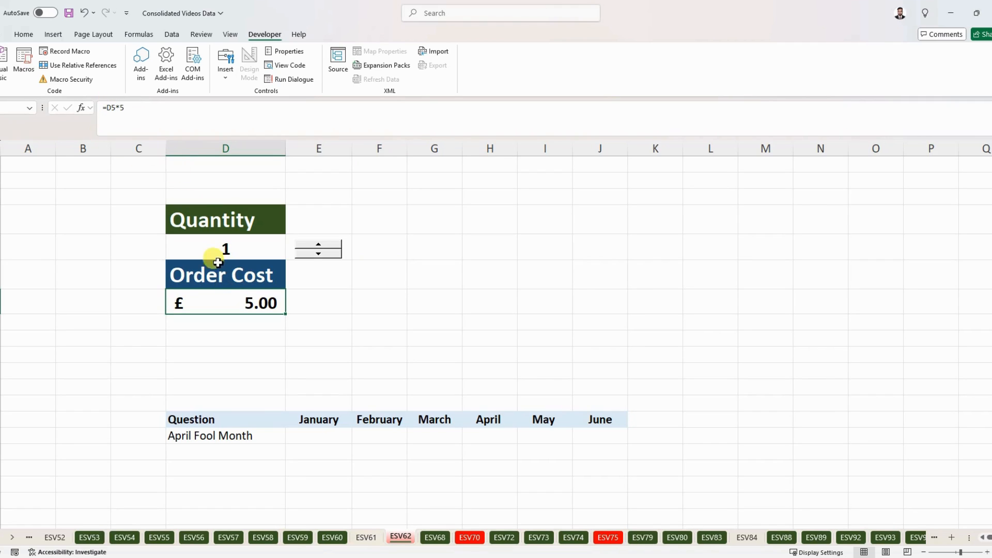
{"action": "left_click", "coordinate": [320, 245]}
{"action": "left_click", "coordinate": [320, 245]}
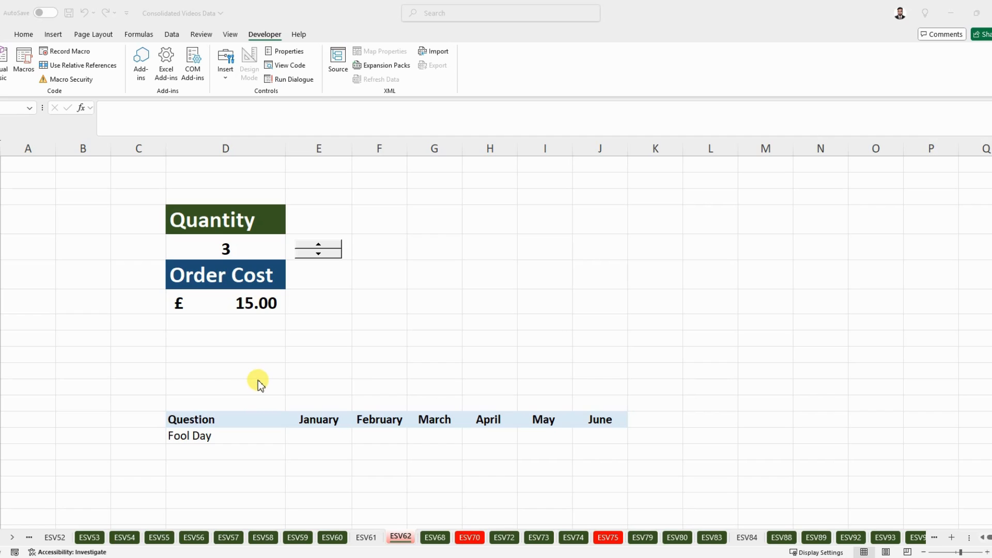
Insert an option button form control in the January column on the Fool Day row
{"action": "left_click", "coordinate": [258, 381]}
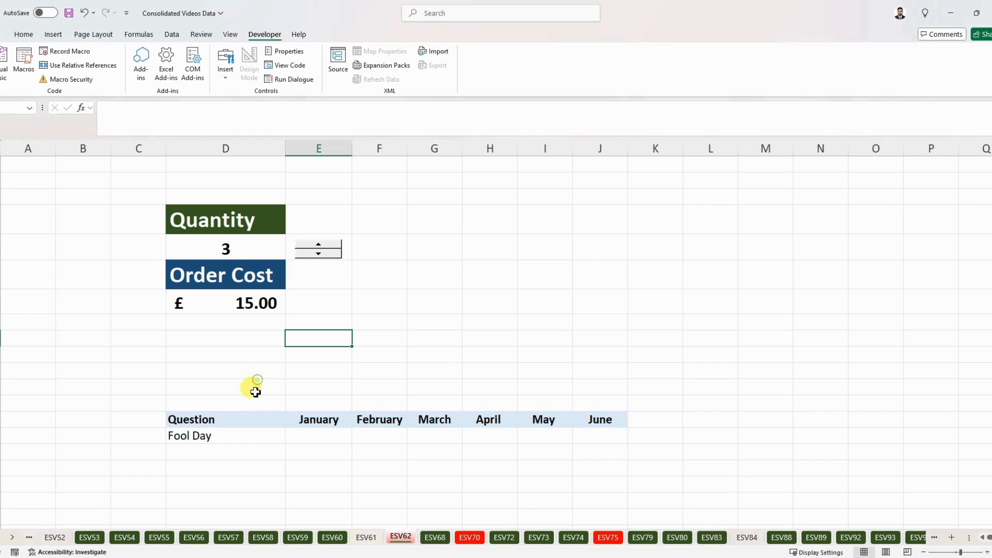
{"action": "left_click", "coordinate": [182, 418]}
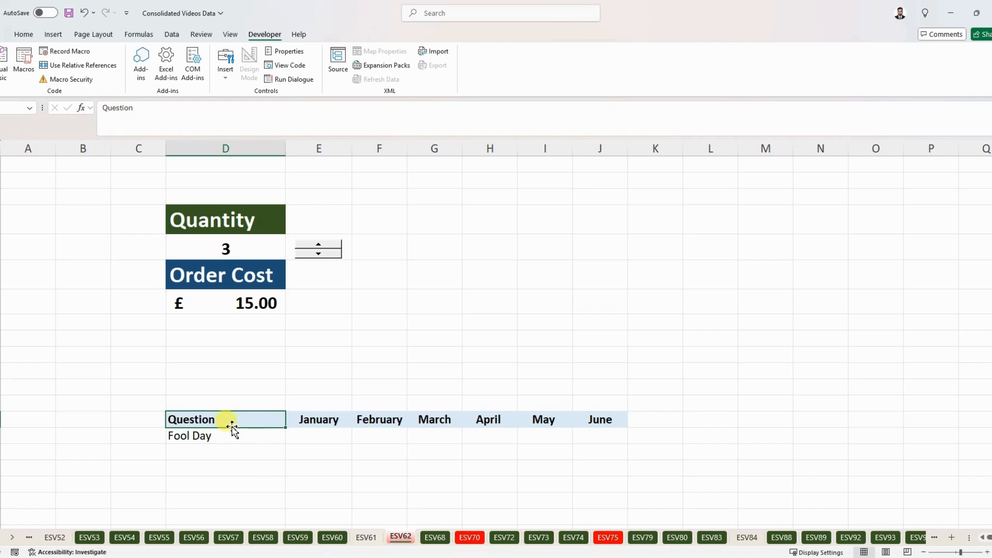
{"action": "left_click", "coordinate": [220, 438]}
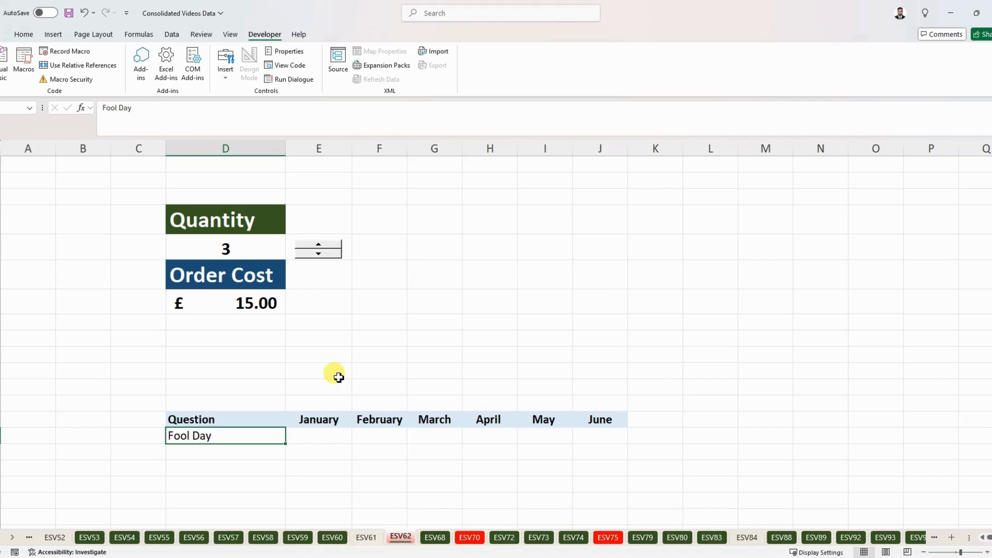
{"action": "left_click", "coordinate": [225, 76]}
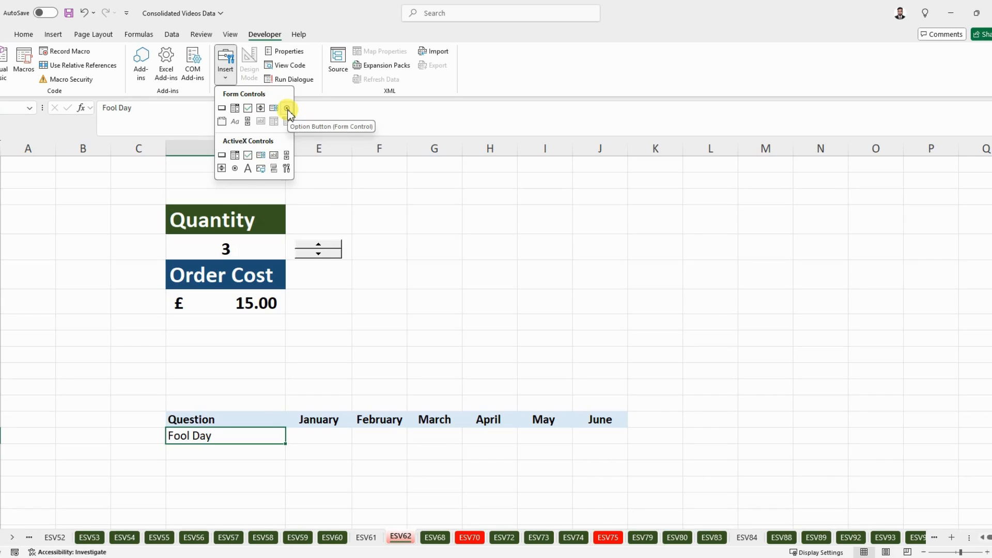
{"action": "left_click", "coordinate": [287, 108]}
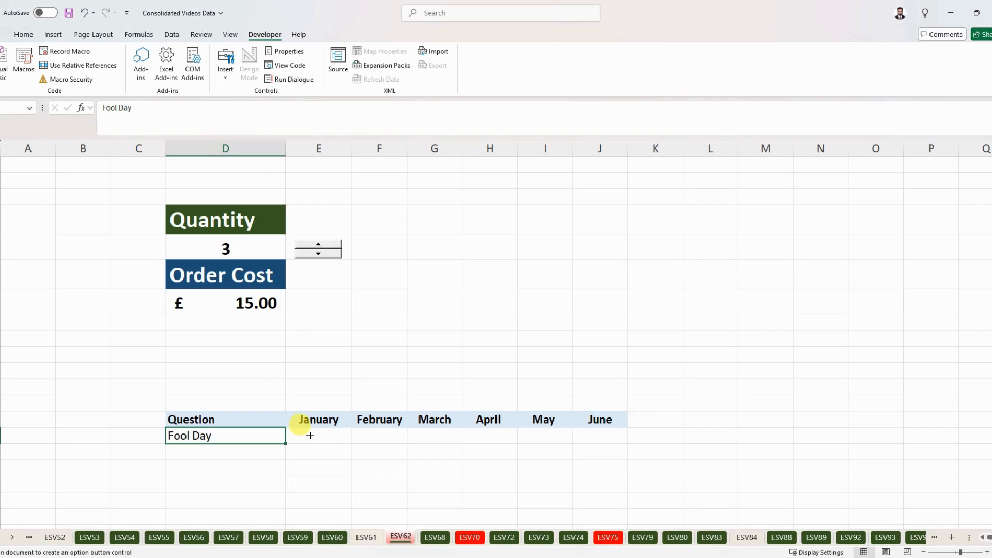
{"action": "left_click_drag", "start_coordinate": [308, 434], "coordinate": [333, 429]}
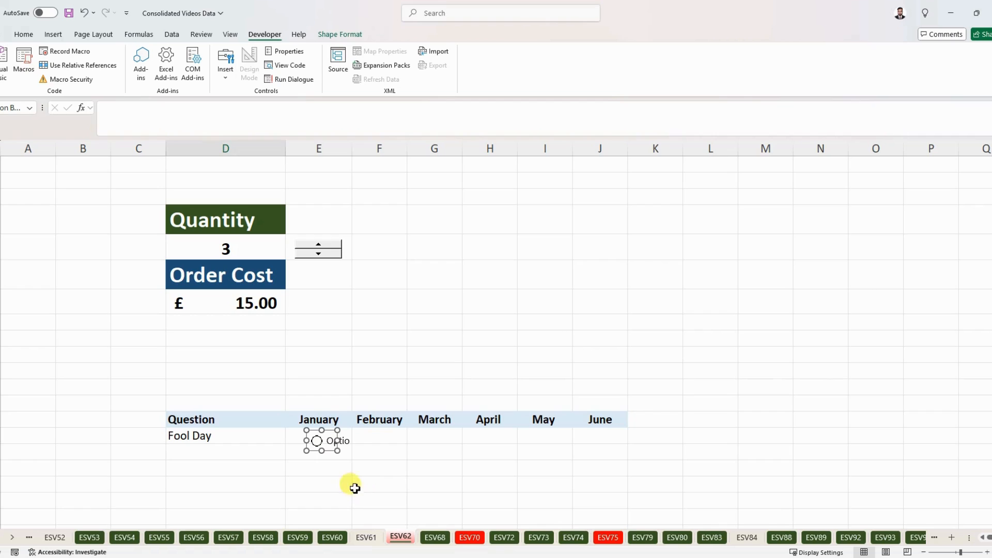
Clear the option button's label text and centre the button in the January cell of the Fool Day row
{"action": "left_click", "coordinate": [331, 440]}
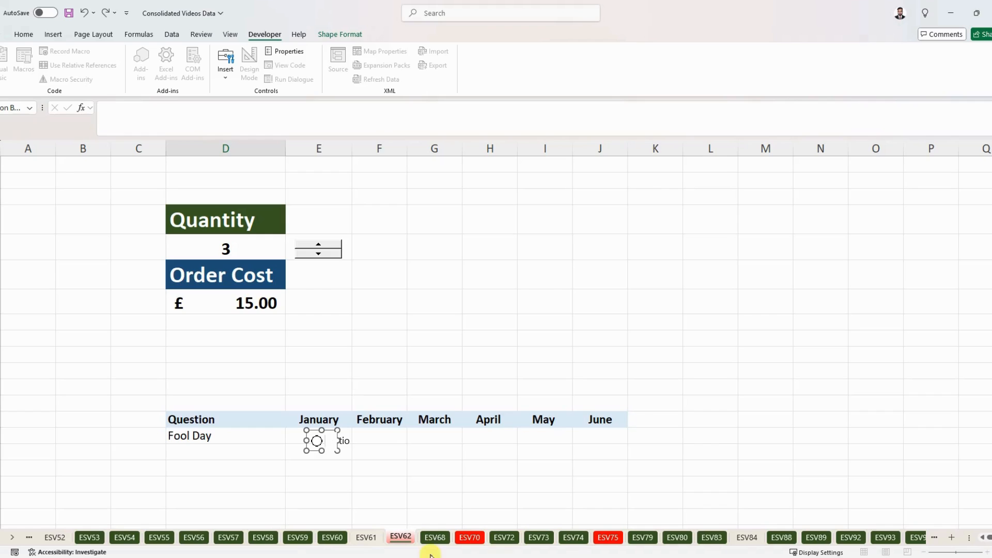
{"action": "left_click", "coordinate": [401, 452]}
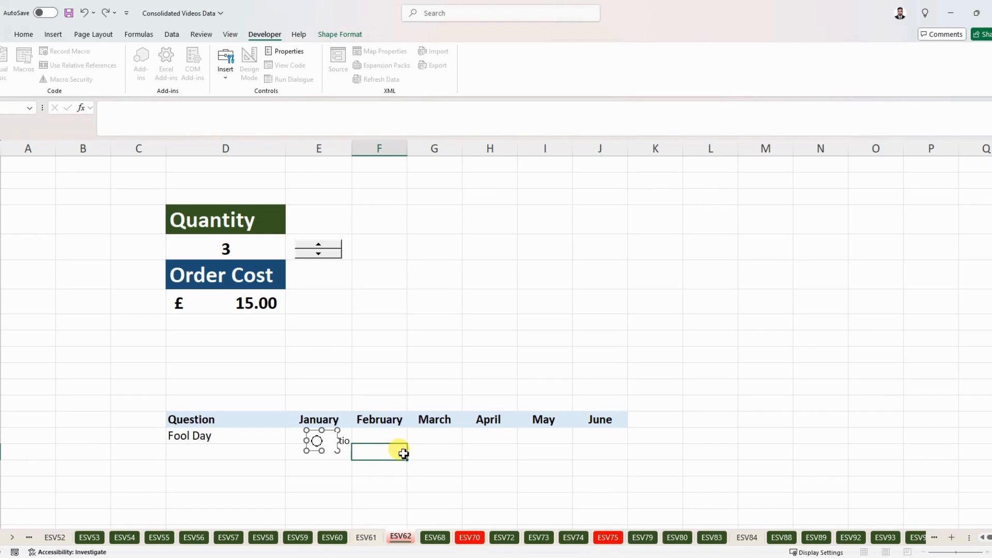
{"action": "left_click", "coordinate": [329, 440], "text": "ctrl"}
{"action": "left_click_drag", "start_coordinate": [329, 431], "coordinate": [334, 429]}
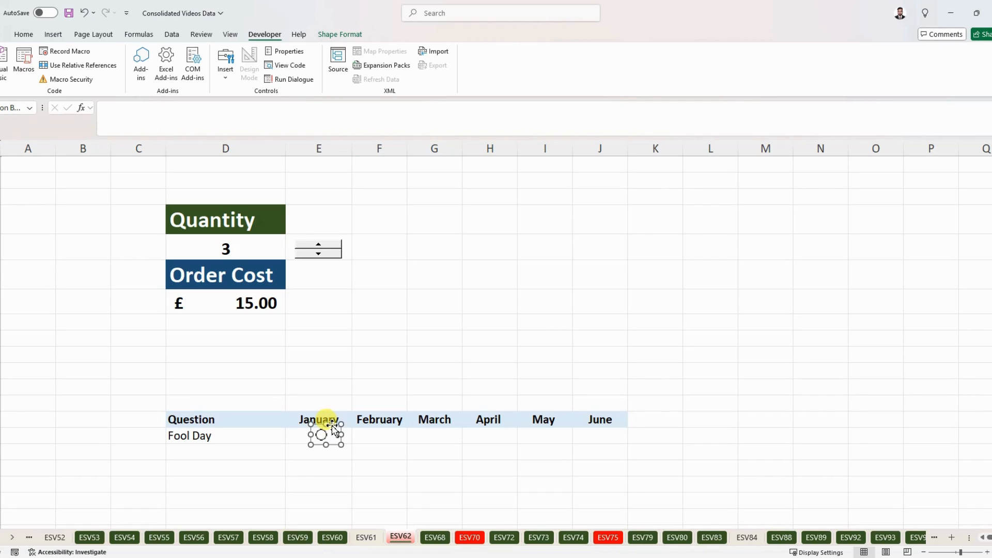
Paste copies of the option button into the February and March cells of the Fool Day row, centring each
{"action": "left_click", "coordinate": [380, 436]}
{"action": "key", "text": "ctrl+v"}
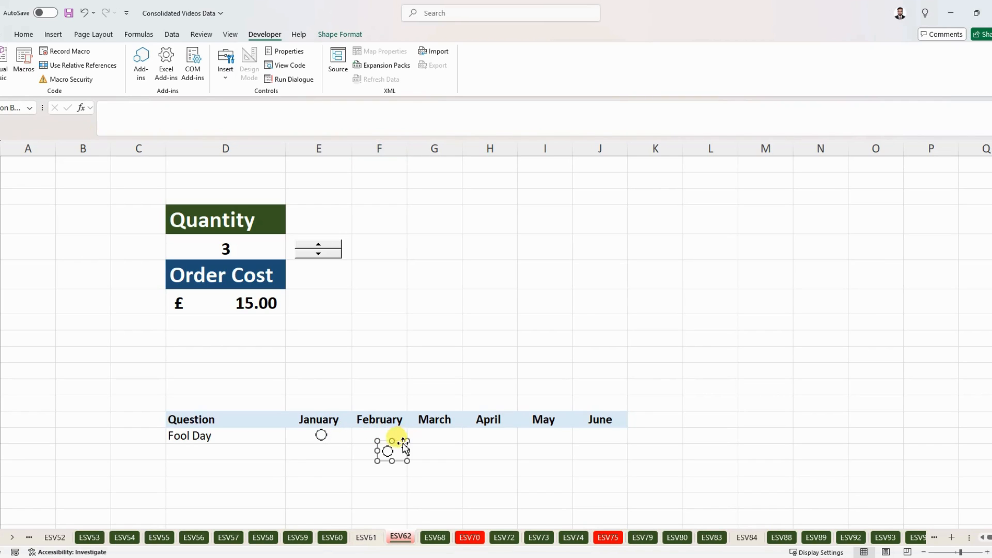
{"action": "mouse_move", "coordinate": [394, 438]}
{"action": "left_mouse_down"}
{"action": "mouse_move", "coordinate": [387, 420]}
{"action": "mouse_move", "coordinate": [393, 427]}
{"action": "left_mouse_up"}
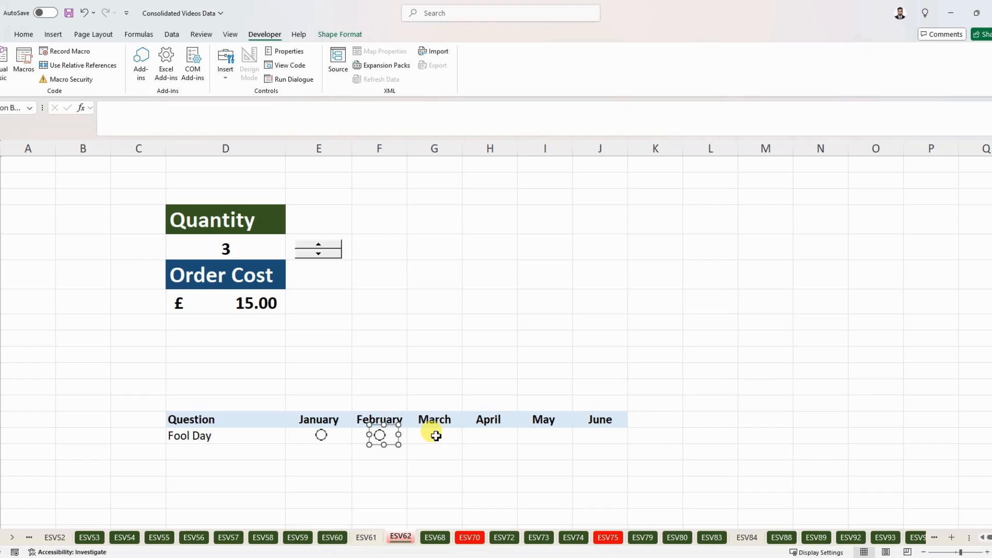
{"action": "left_click", "coordinate": [434, 435]}
{"action": "key", "text": "ctrl+v"}
{"action": "left_click_drag", "start_coordinate": [451, 440], "coordinate": [443, 425]}
Paste copies of the option button into the April, May and June cells of the Fool Day row, centring each
{"action": "left_click", "coordinate": [490, 435]}
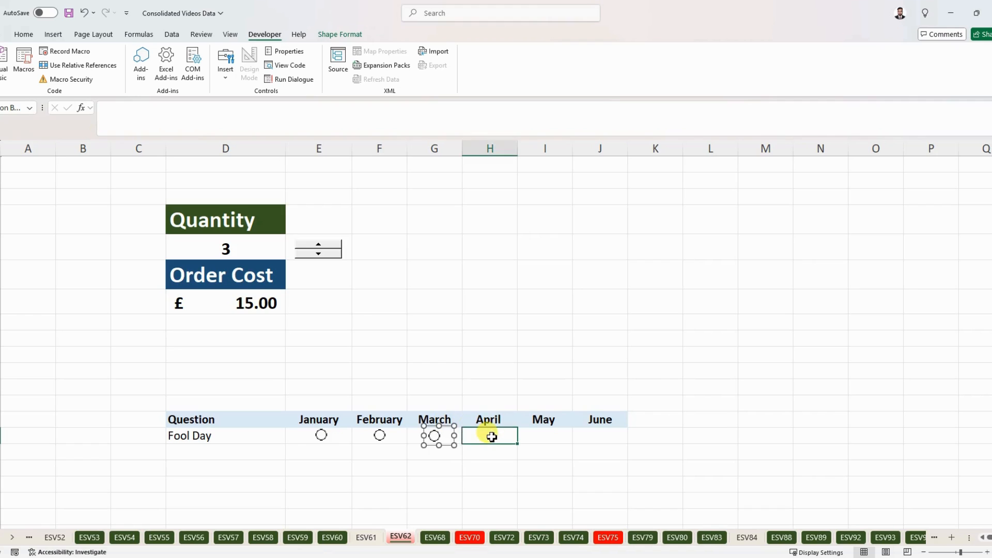
{"action": "key", "text": "ctrl+v"}
{"action": "mouse_move", "coordinate": [514, 448]}
{"action": "left_mouse_down"}
{"action": "mouse_move", "coordinate": [499, 422]}
{"action": "mouse_move", "coordinate": [501, 434]}
{"action": "left_mouse_up"}
{"action": "left_click", "coordinate": [550, 438]}
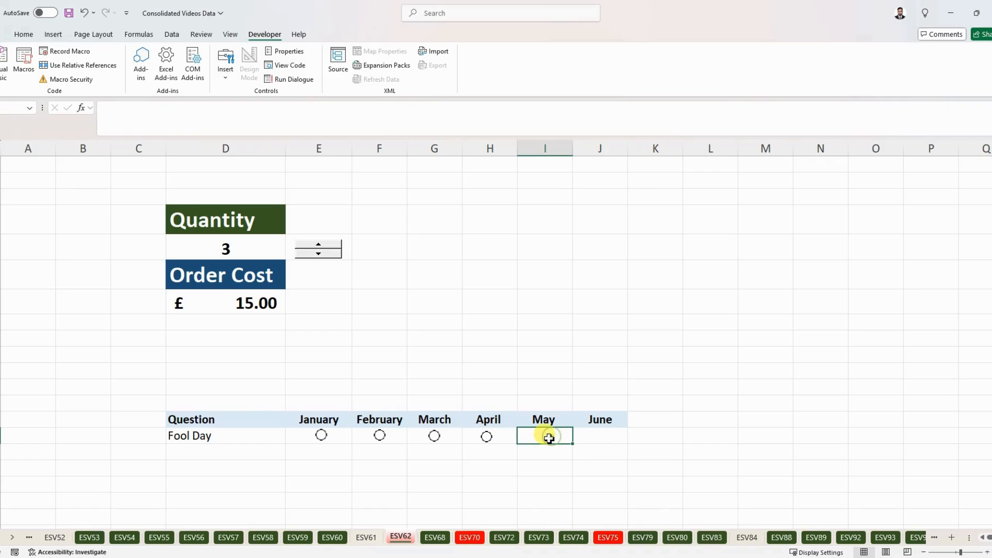
{"action": "key", "text": "ctrl+v"}
{"action": "left_click_drag", "start_coordinate": [561, 443], "coordinate": [553, 433]}
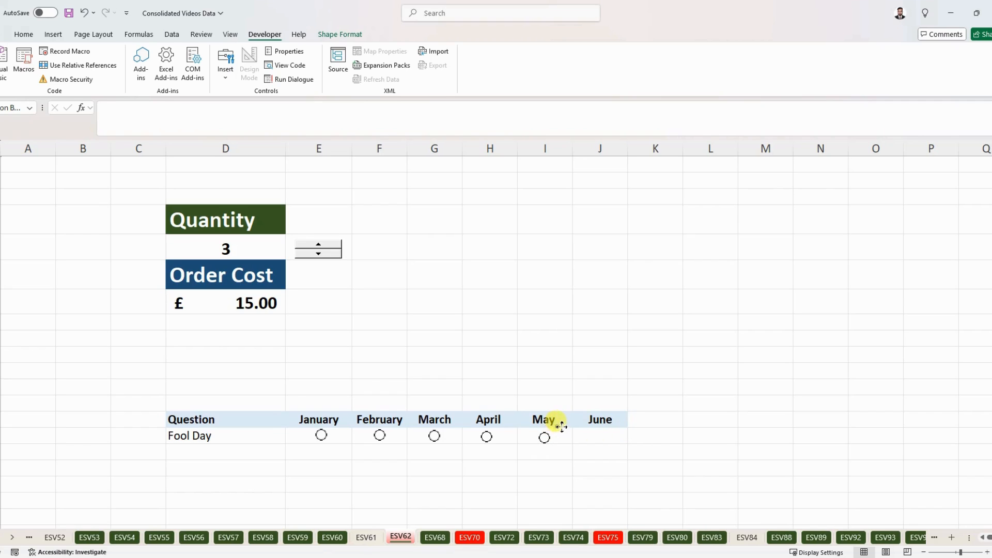
{"action": "left_click", "coordinate": [603, 437]}
{"action": "key", "text": "ctrl+v"}
{"action": "mouse_move", "coordinate": [626, 442]}
{"action": "left_mouse_down"}
{"action": "mouse_move", "coordinate": [616, 441]}
{"action": "mouse_move", "coordinate": [618, 427]}
{"action": "left_mouse_up"}
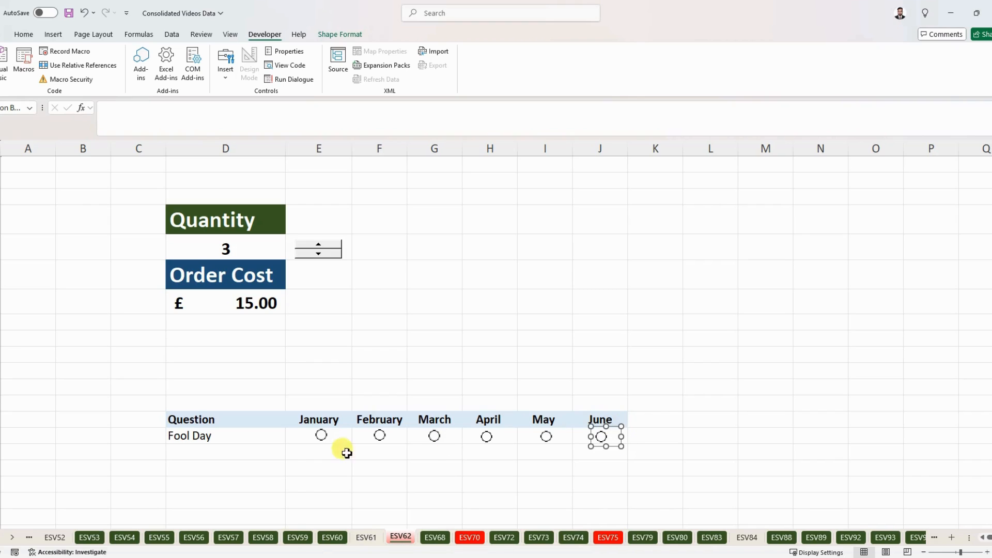
{"action": "left_click", "coordinate": [268, 467]}
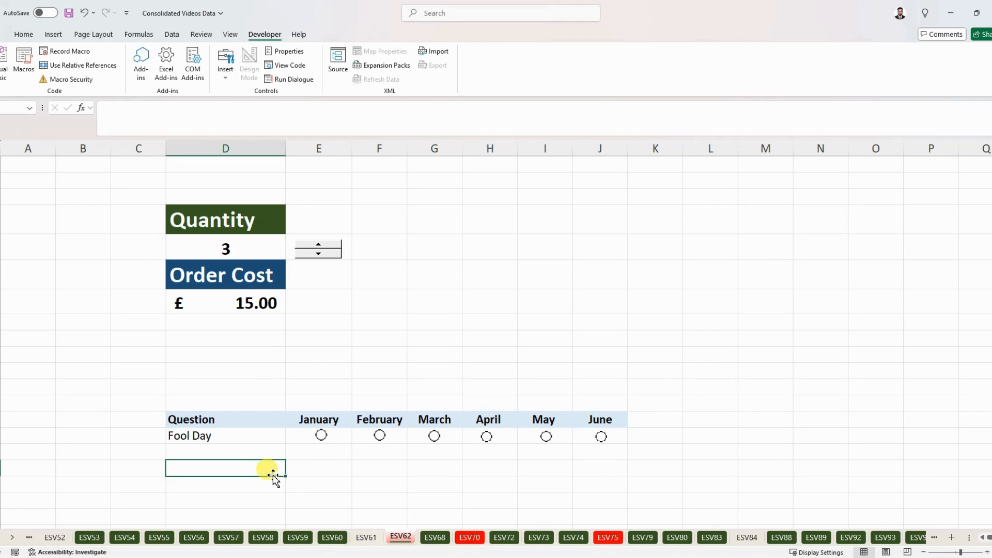
Test the Fool Day option buttons by selecting different months, finishing with April
{"action": "left_click", "coordinate": [487, 436]}
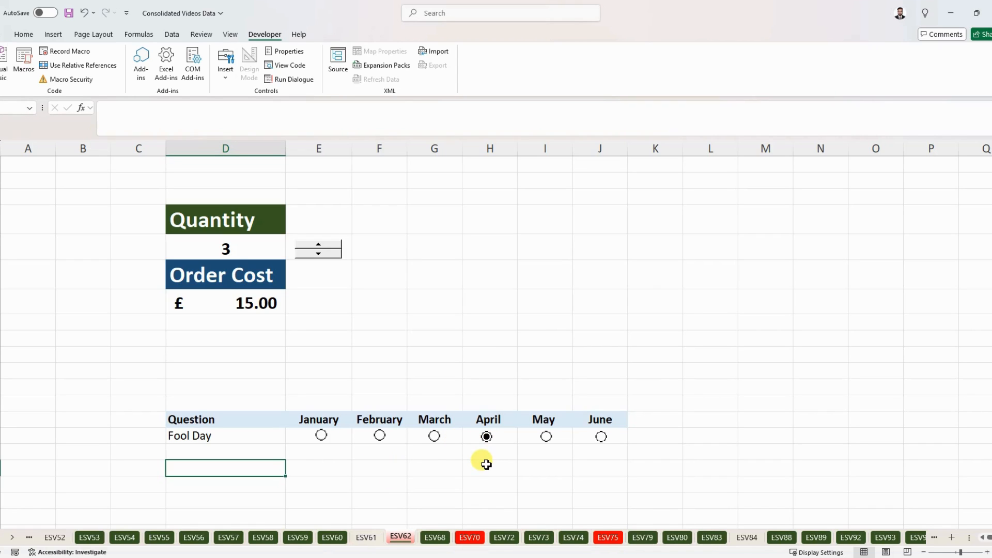
{"action": "left_click", "coordinate": [380, 437]}
{"action": "left_click", "coordinate": [321, 436]}
{"action": "left_click", "coordinate": [435, 437]}
{"action": "left_click", "coordinate": [487, 437]}
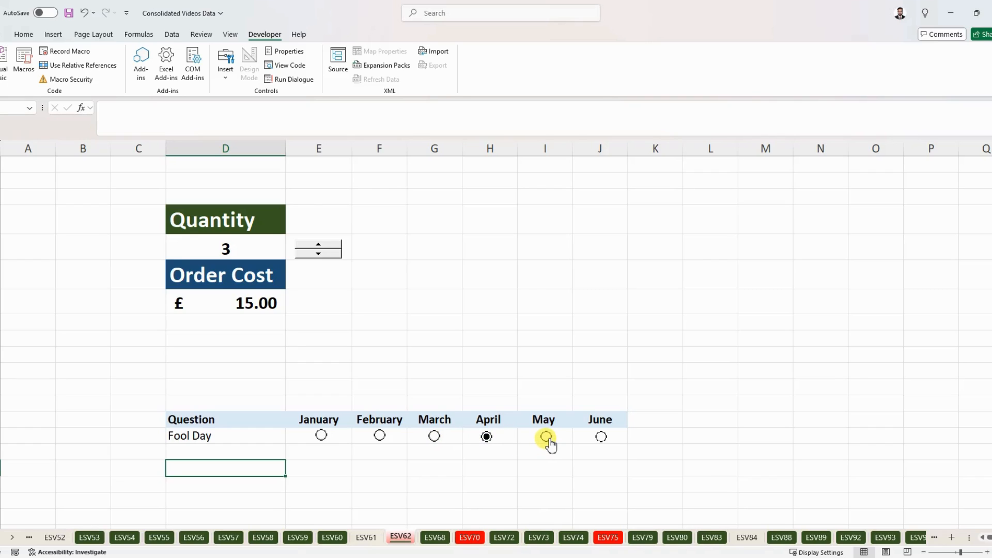